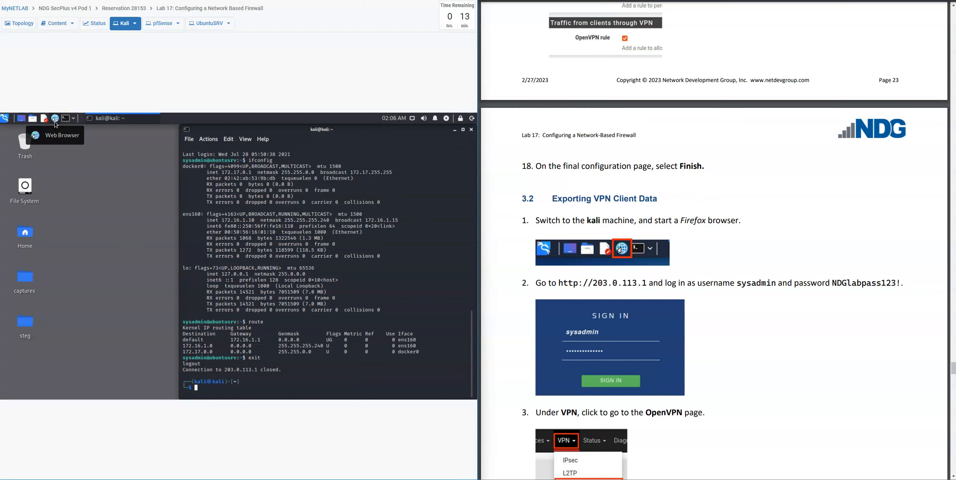
Launch Firefox from the Kali taskbar and focus its address bar.
left_click(55, 123)
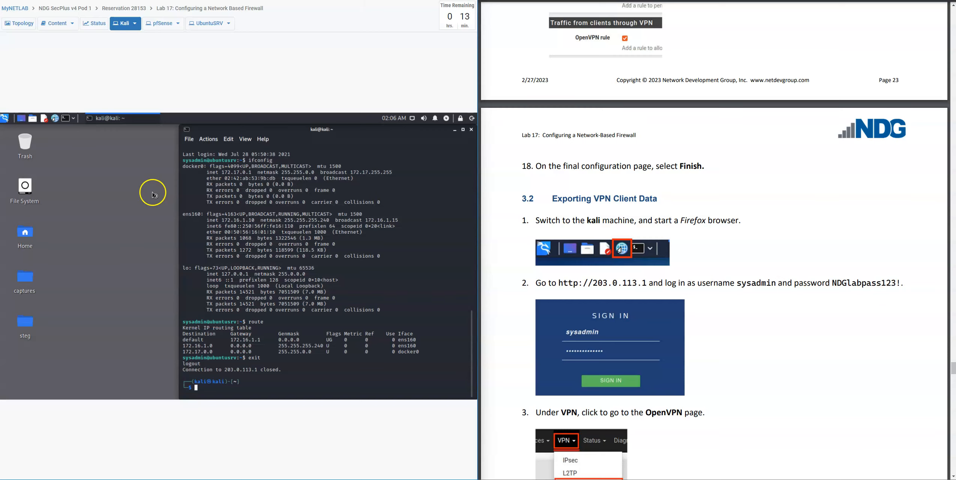
left_click(55, 118)
left_click(55, 119)
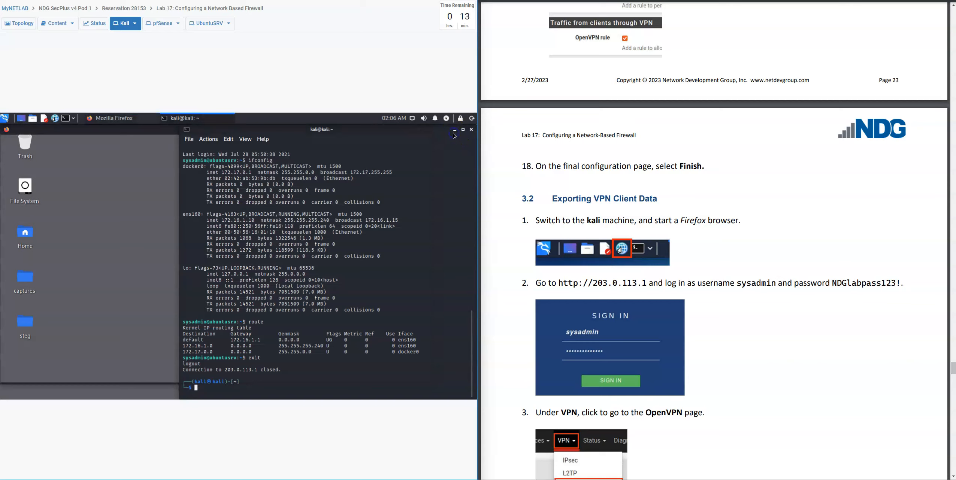
left_click(251, 170)
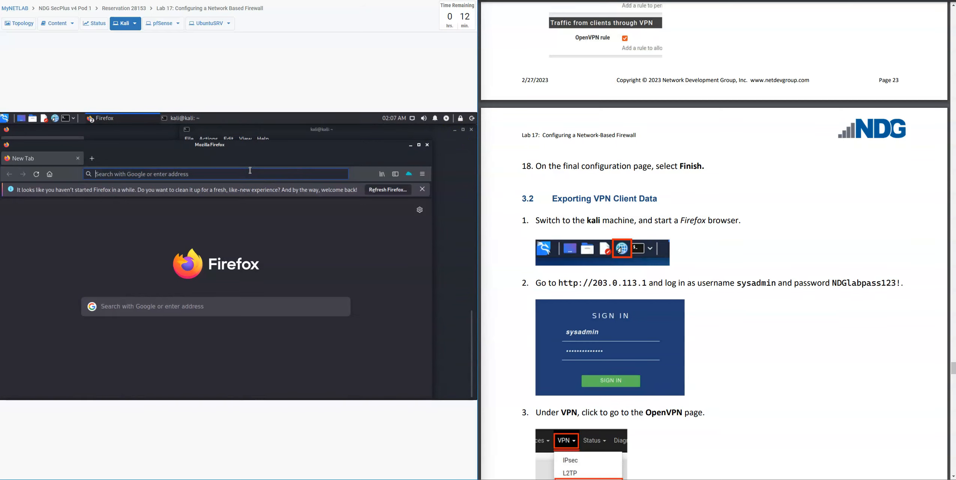
type("http:")
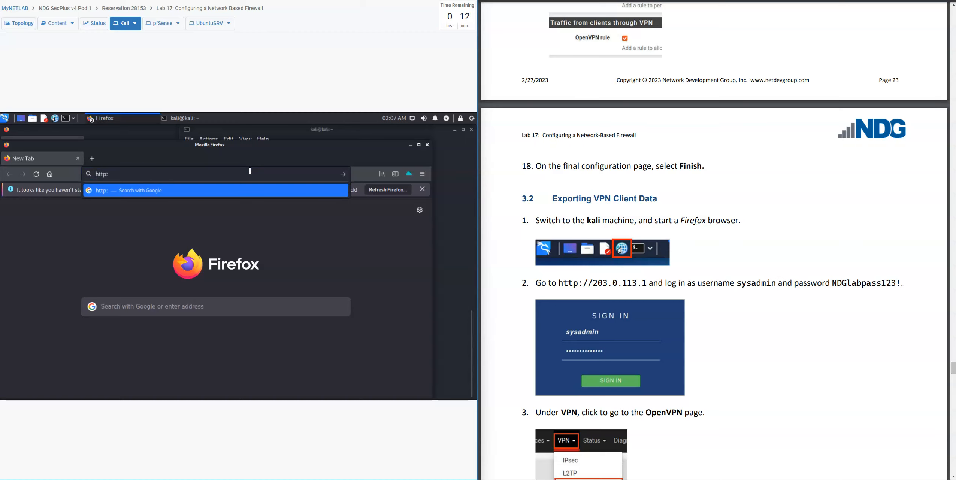
type("//203.0.113.1")
key("Return")
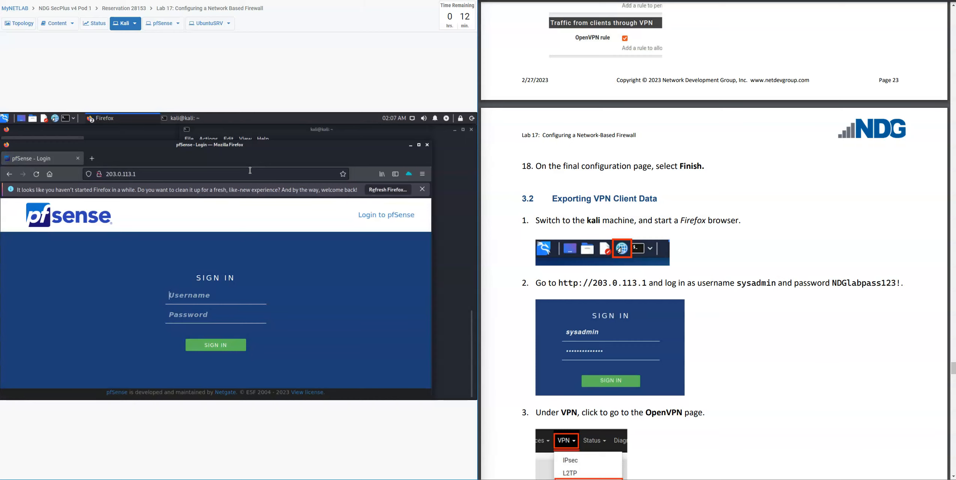
left_click(218, 296)
type("sysadmin")
key("Tab")
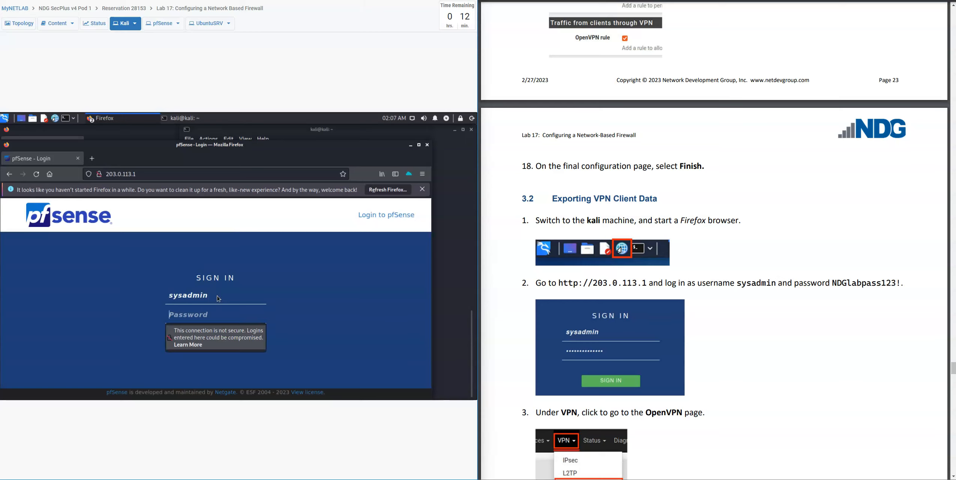
type("NDGlabpass123!")
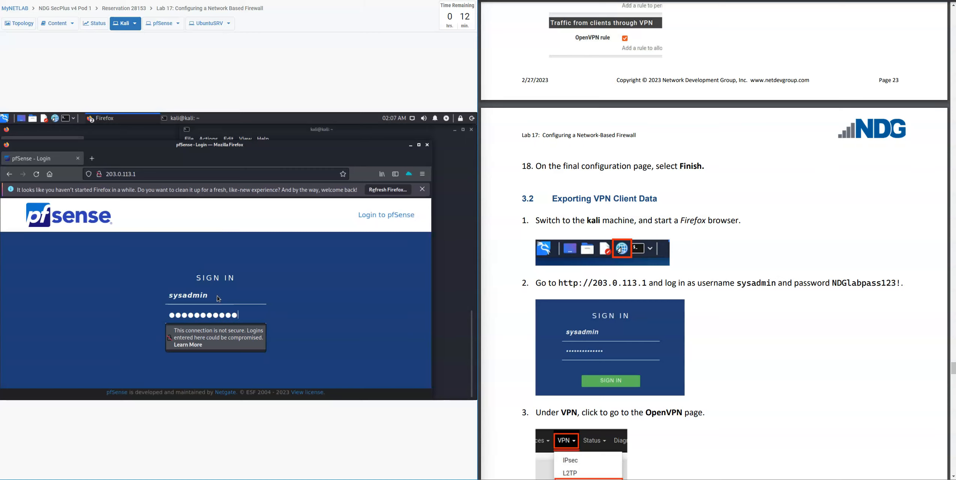
key("Return")
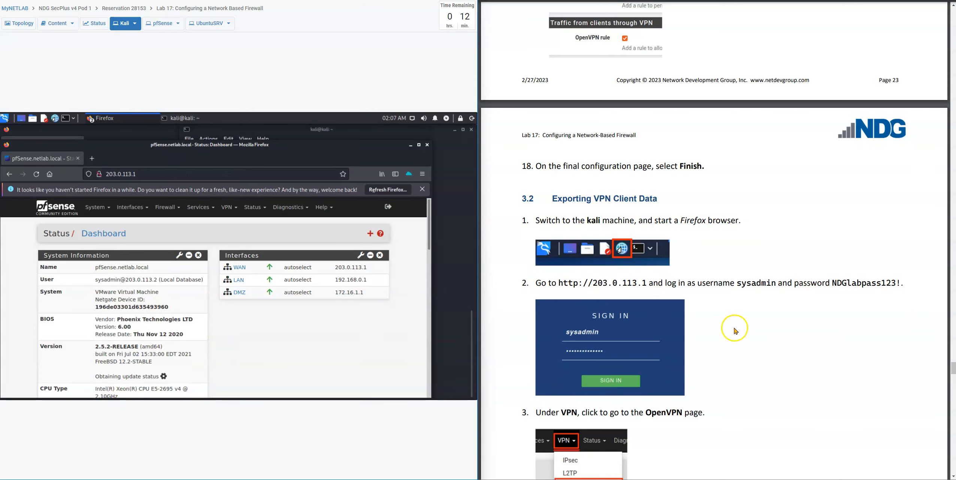
Go through VPN > OpenVPN Servers to the Client Export tab.
scroll(736, 331, "down", 3)
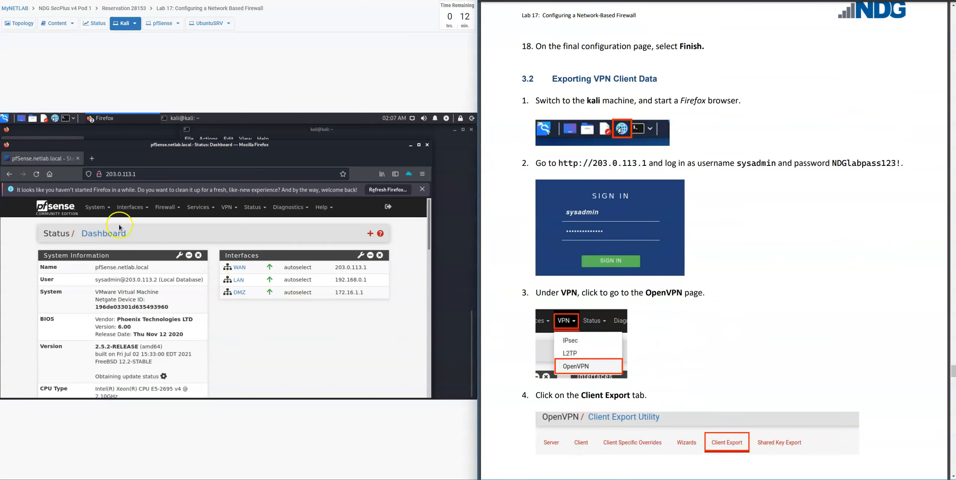
left_click(236, 210)
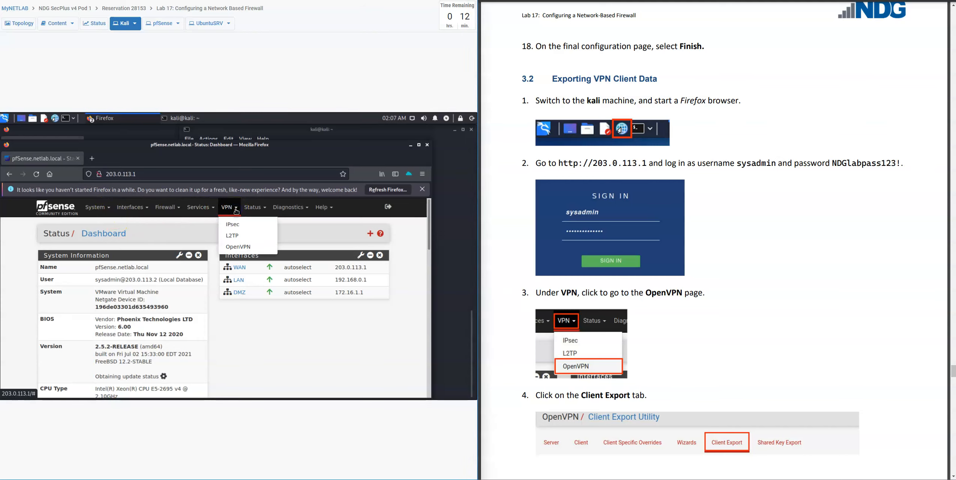
left_click(240, 251)
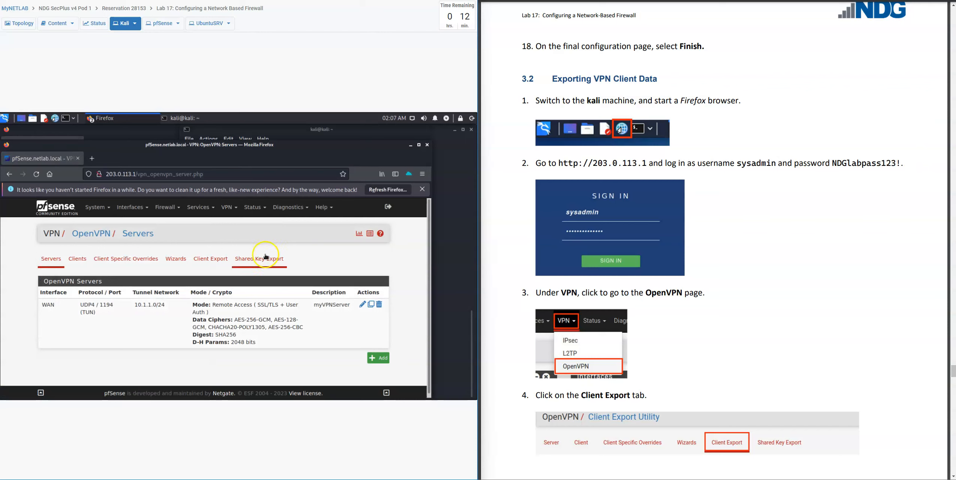
left_click(214, 263)
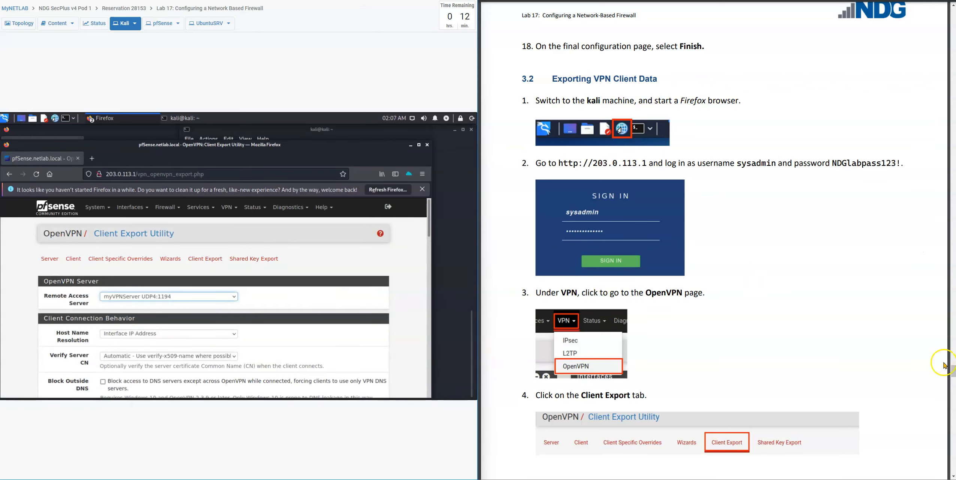
left_click_drag(953, 370, 954, 386)
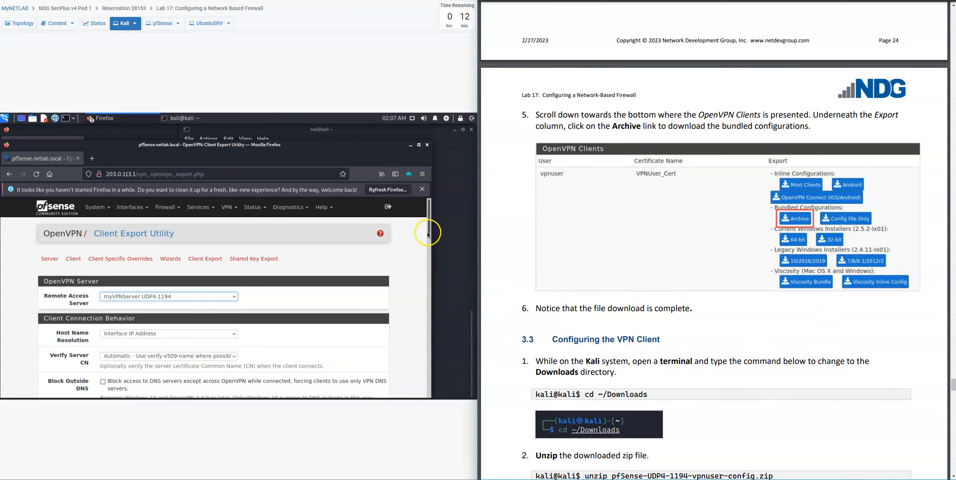
Download the vpnuser bundled configuration Archive and open a new terminal window.
left_click_drag(429, 235, 421, 364)
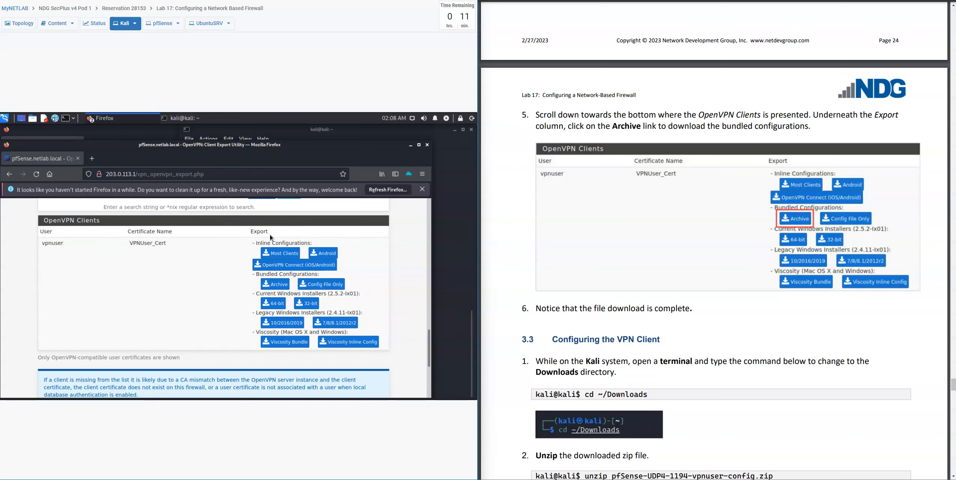
left_click(273, 292)
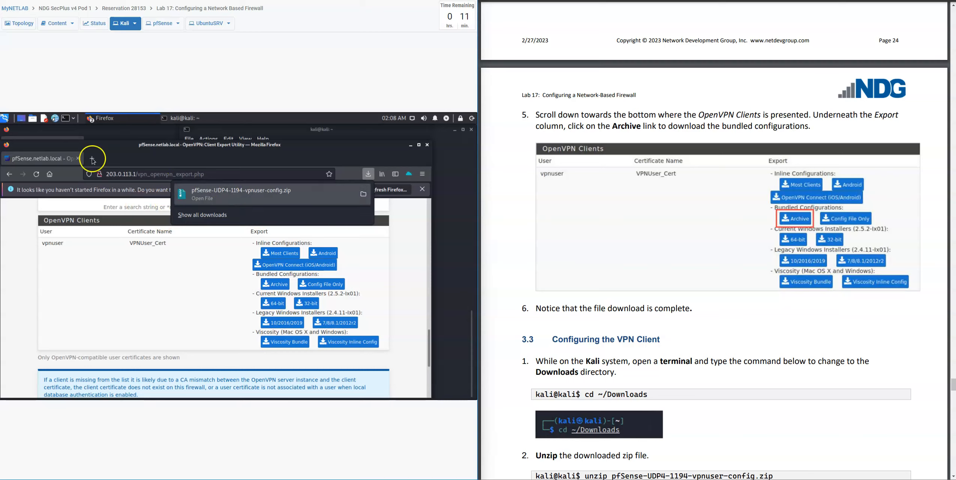
left_click(65, 119)
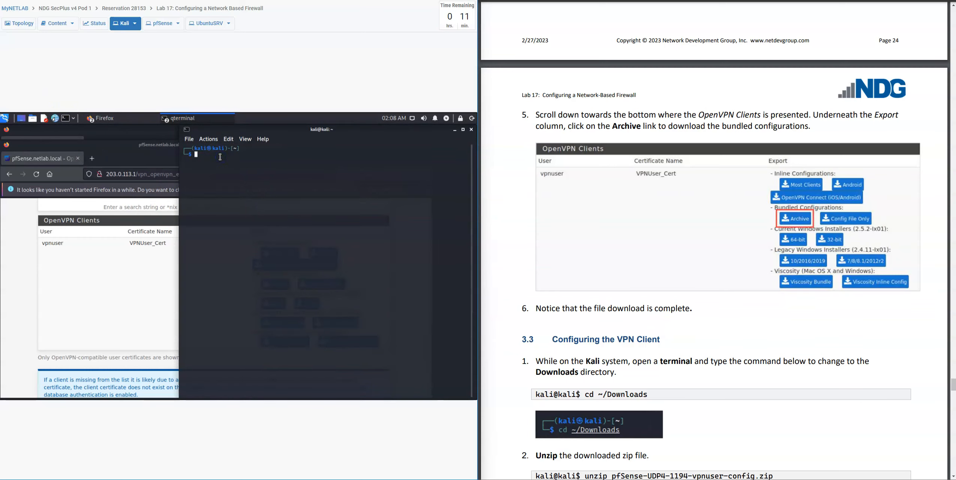
Change the shell into the ~/Downloads folder.
type("cd")
type("~")
key("BackSpace")
type("/Downloads")
key("Return")
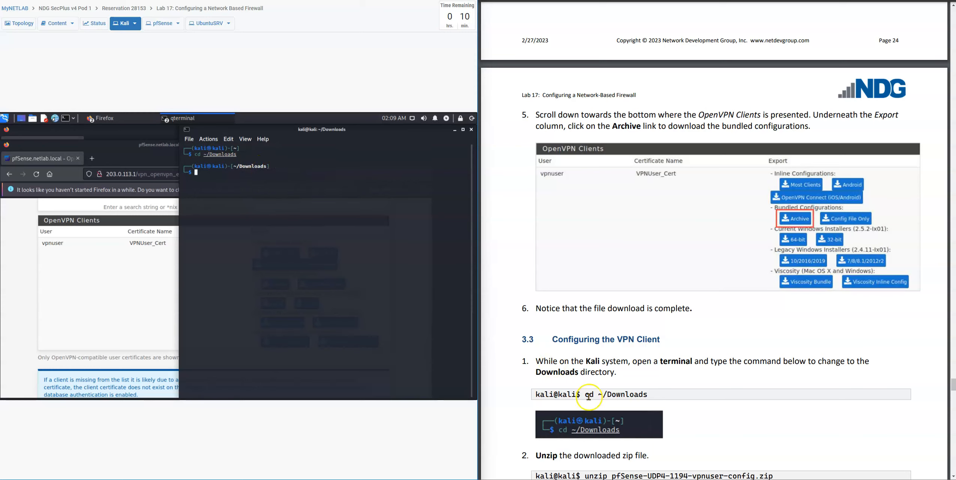
Run unzip pfSense-UDP4-1194-vpnuser-config.zip to extract the vpnuser files.
left_click(705, 441)
scroll(705, 440, "down", 3)
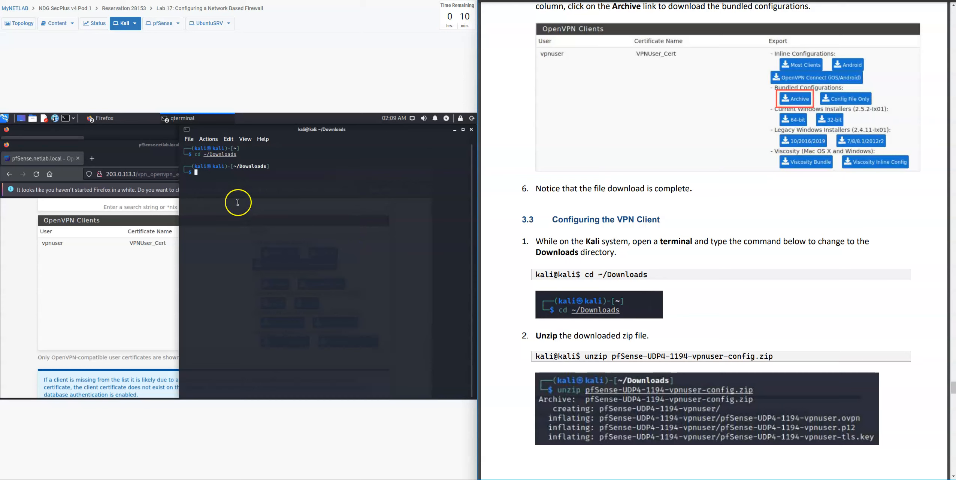
left_click(204, 176)
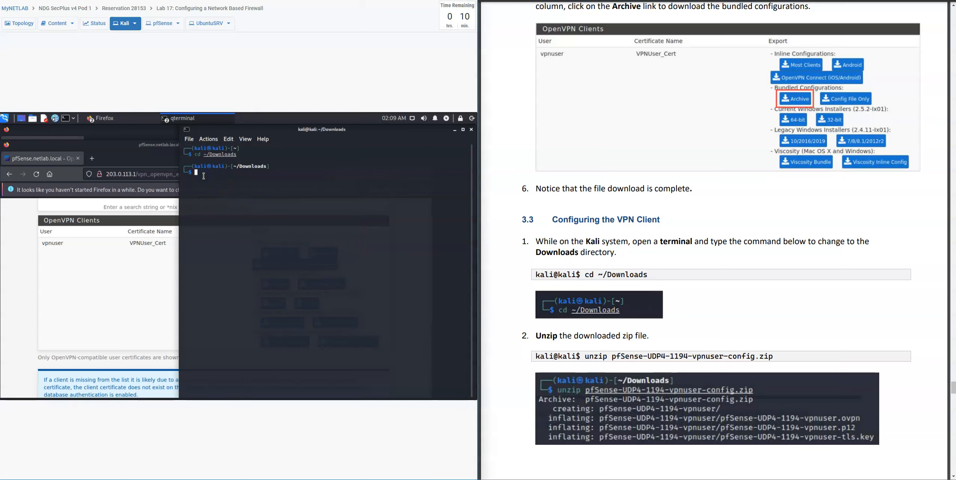
type("unzip pfSense-UDP4-1194-vpnuser-config.zip")
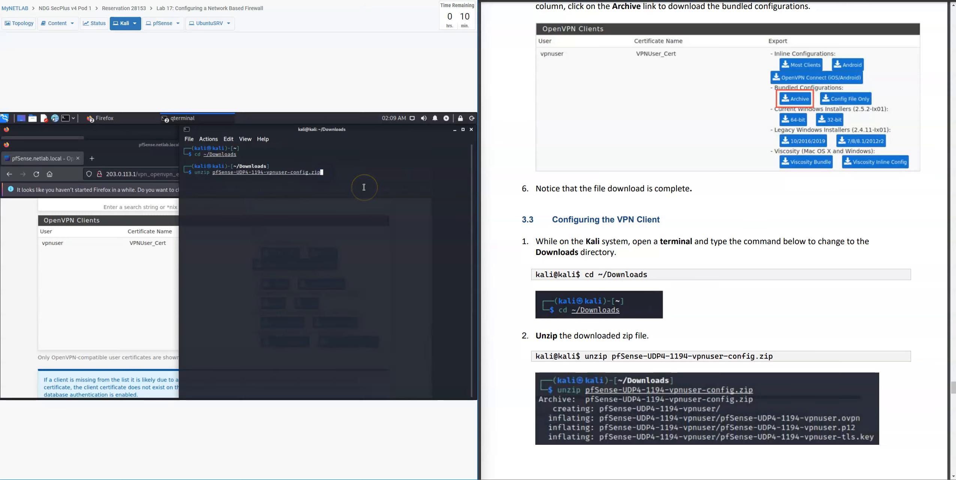
key("Return")
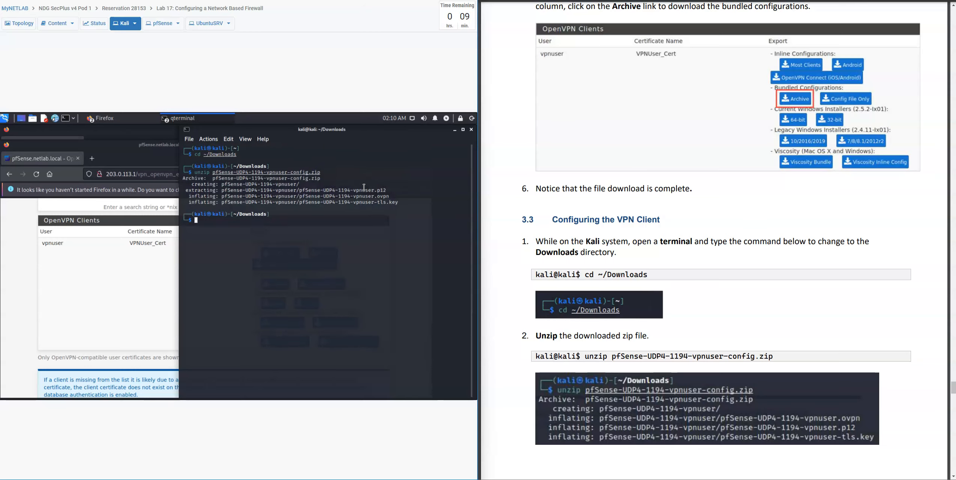
Start adding a new VPN connection from the network connections menu.
left_click(508, 375)
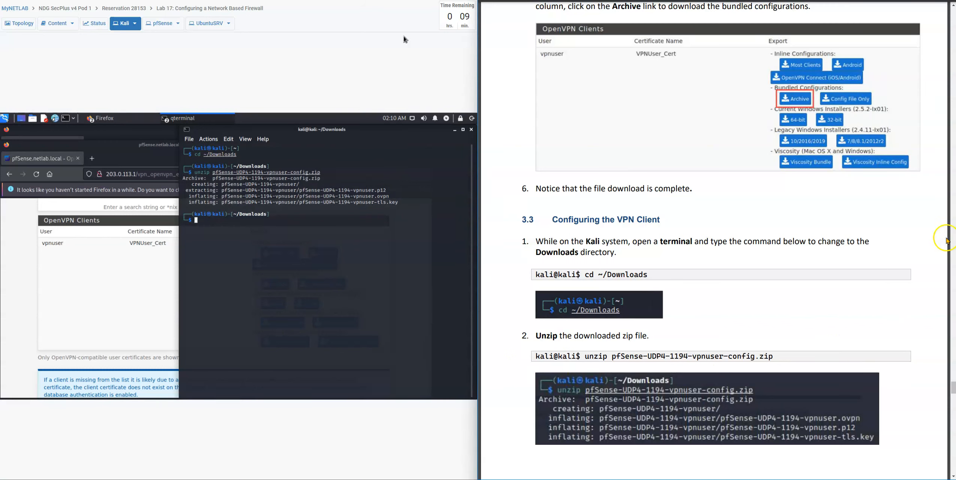
left_click_drag(954, 388, 954, 401)
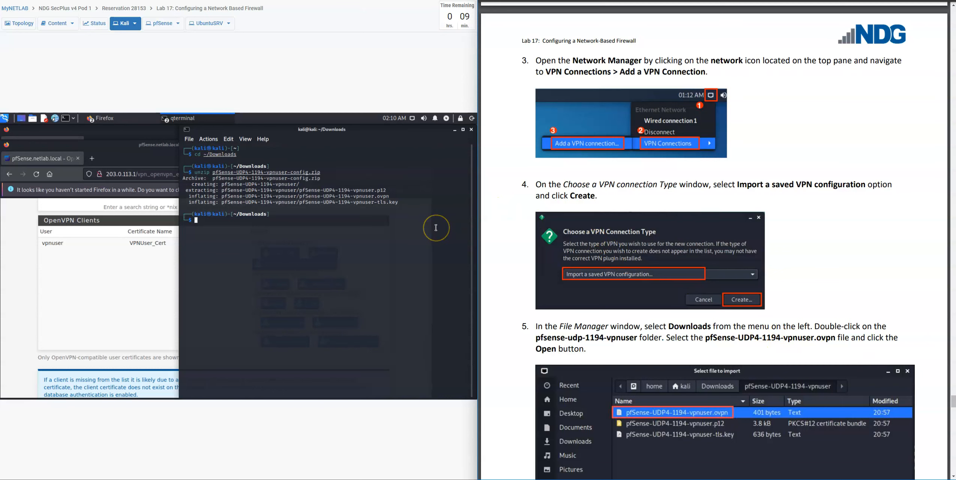
left_click(412, 118)
mouse_move(383, 161)
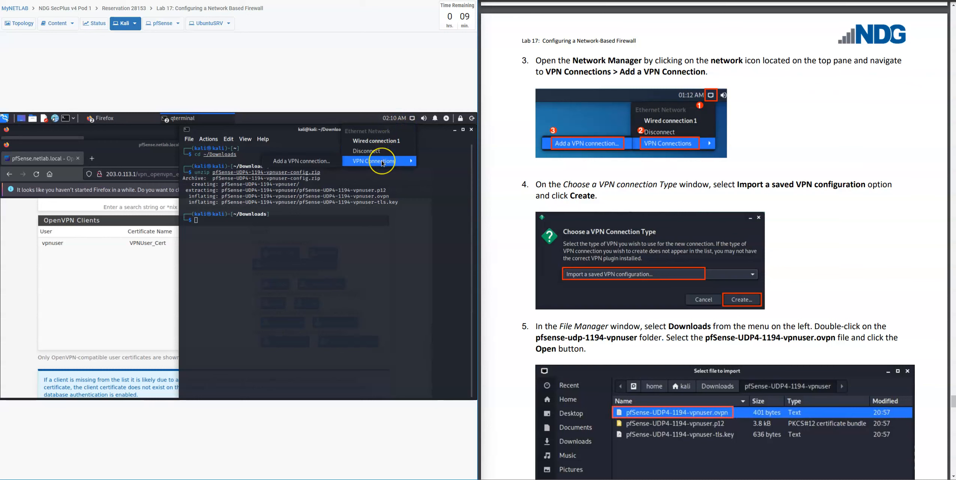
left_click(323, 164)
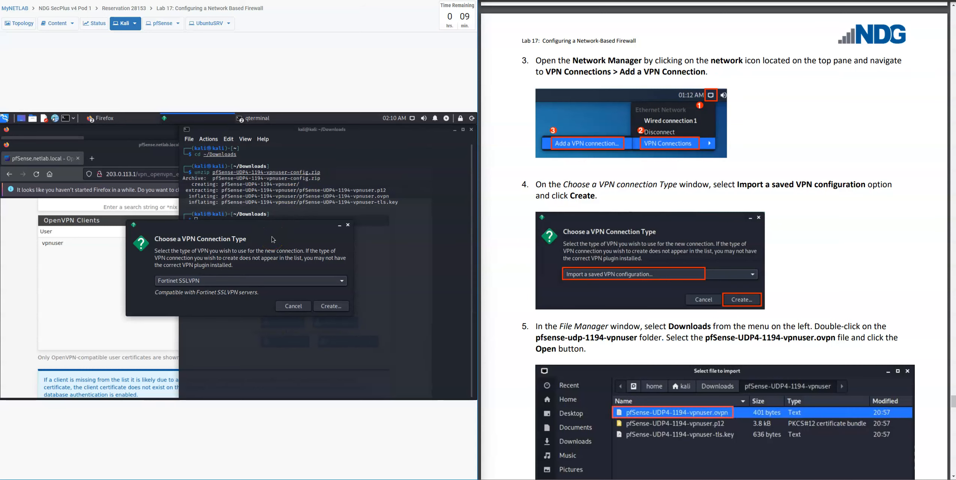
Choose 'Import a saved VPN configuration...' as the connection type and click Create.
left_click(269, 288)
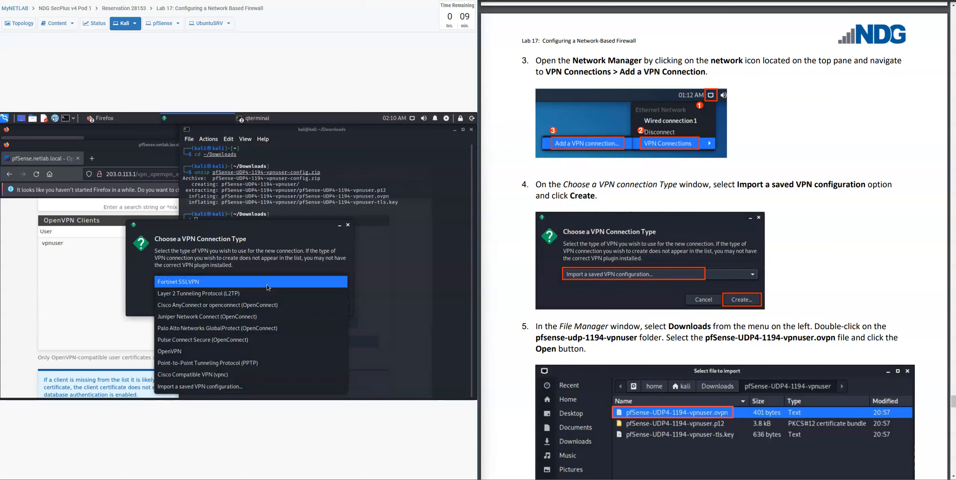
left_click(268, 286)
left_click(268, 282)
left_click(238, 386)
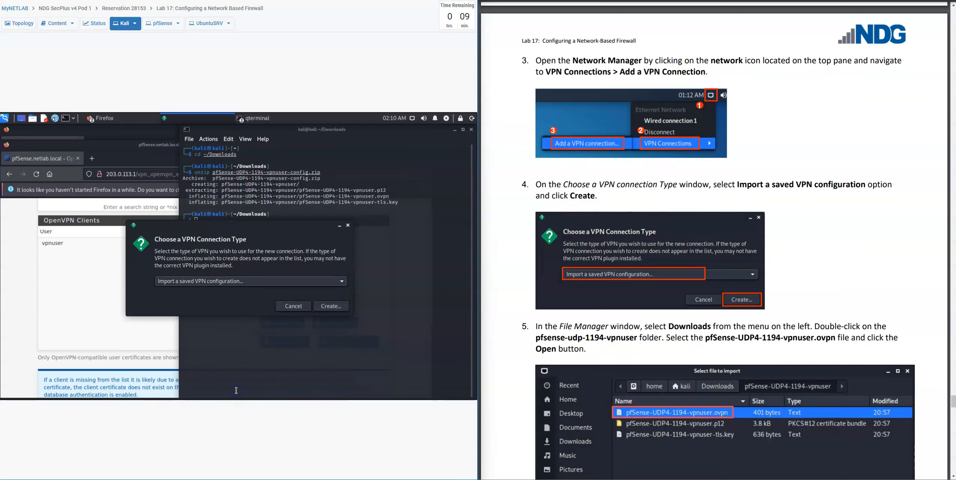
left_click(328, 309)
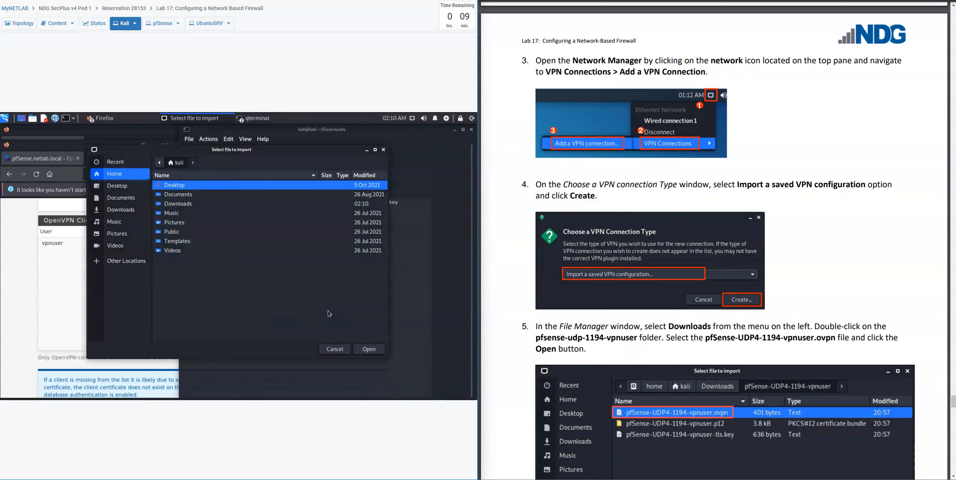
Browse to Downloads > pfSense-UDP4-1194-vpnuser and import its .ovpn configuration file.
left_click(312, 285)
double_click(179, 204)
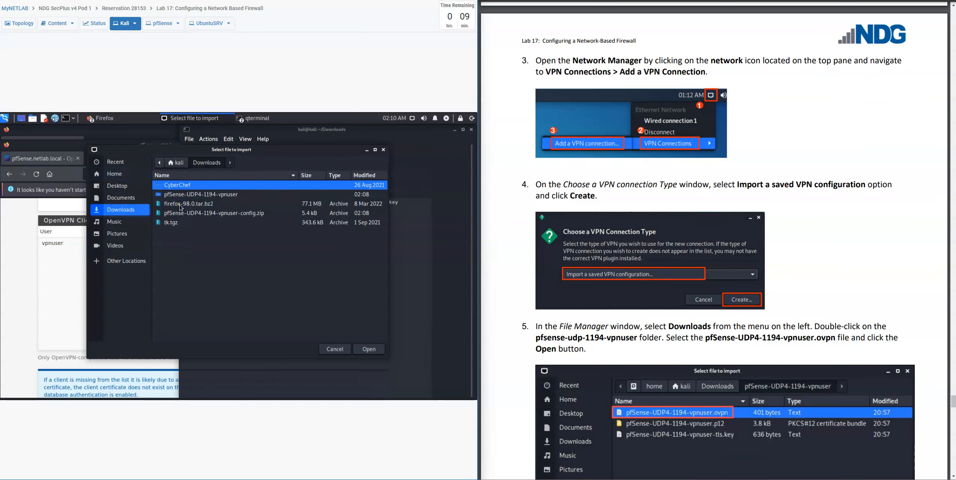
left_click(220, 194)
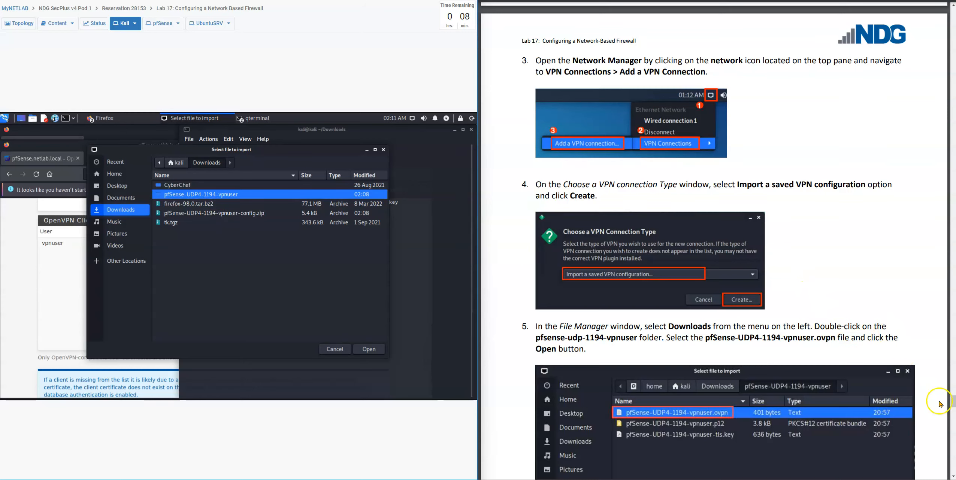
mouse_move(954, 404)
left_mouse_down()
mouse_move(955, 416)
mouse_move(954, 408)
left_mouse_up()
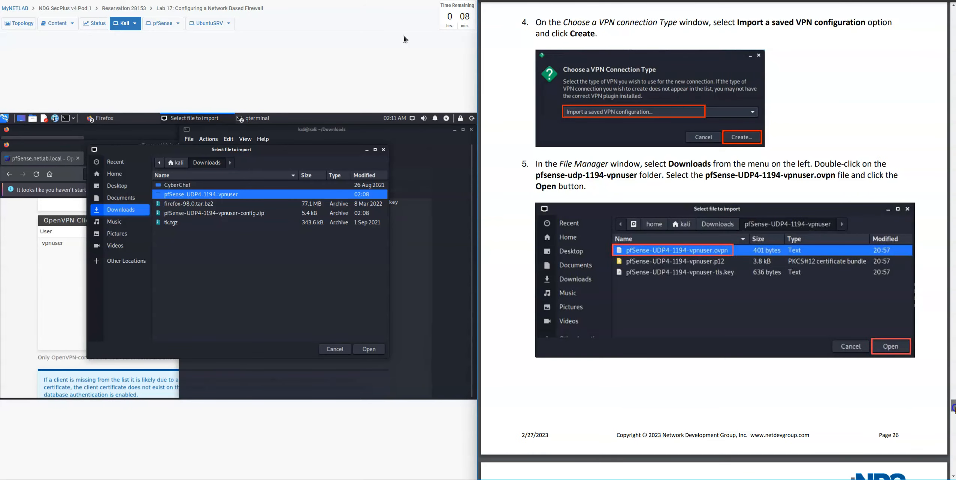
right_click(329, 196)
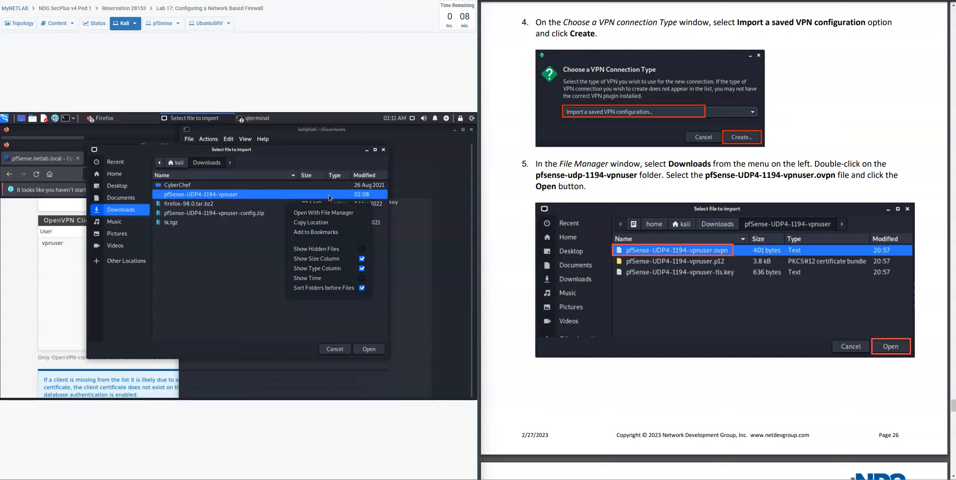
left_click(290, 199)
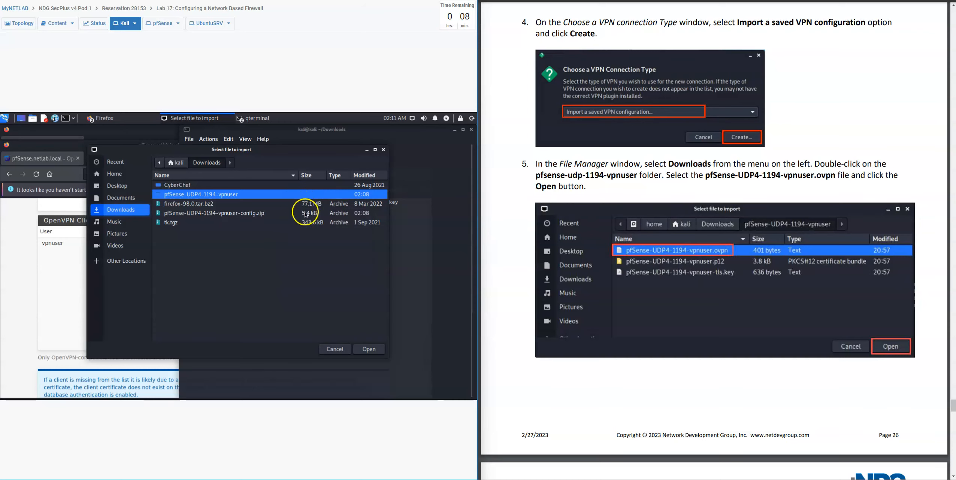
left_click(369, 349)
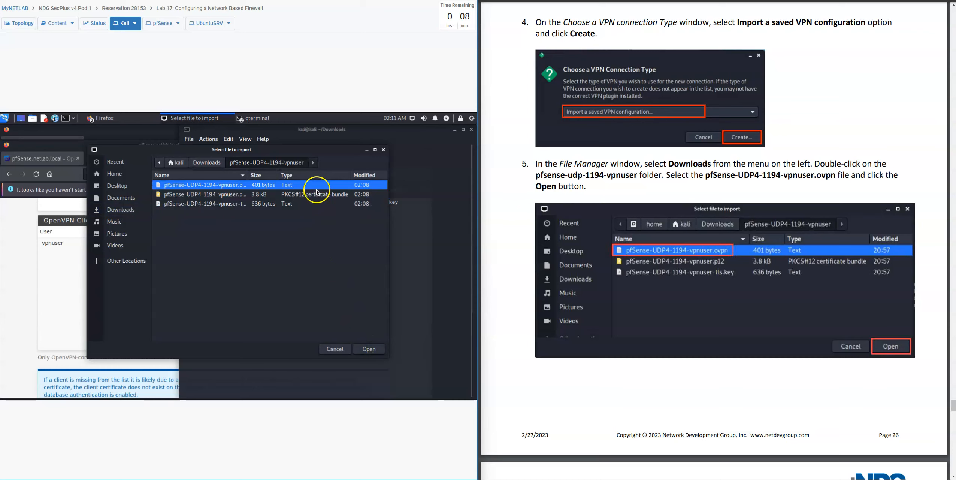
left_click(369, 353)
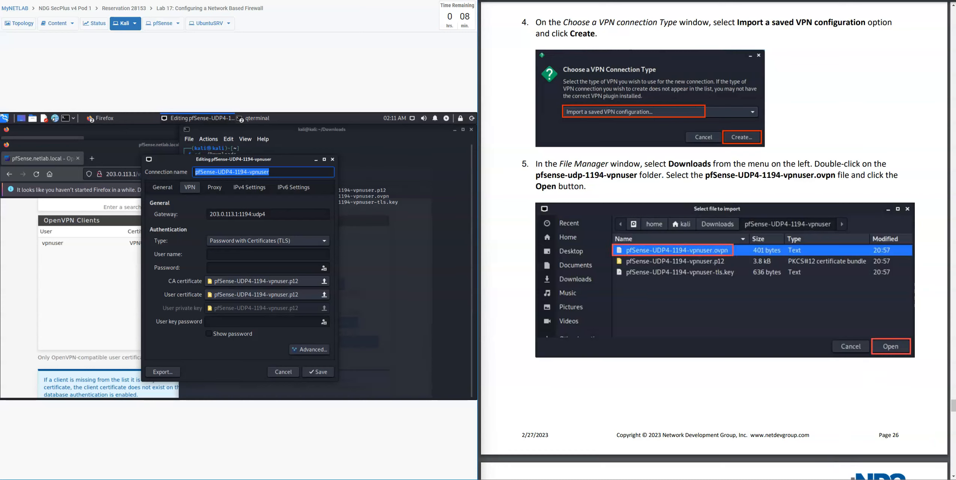
Enter user name vpnuser plus the VPN password and user key password, then save.
left_click_drag(952, 406, 954, 419)
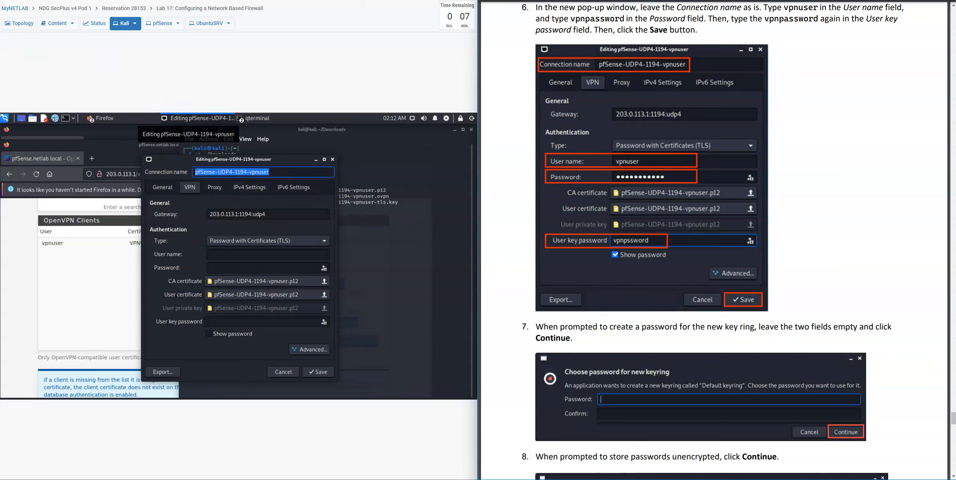
left_click(221, 255)
type("vpnuser")
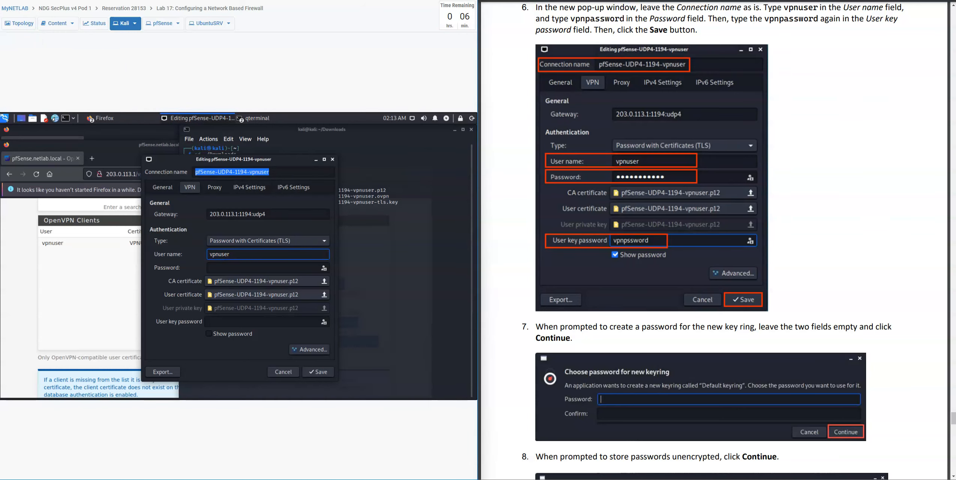
key("Tab")
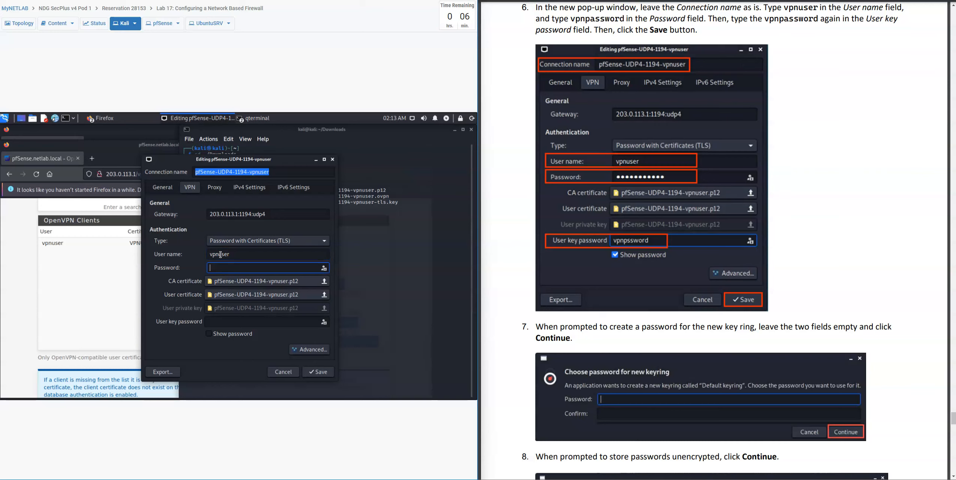
type("vpnpassword")
left_click(250, 322)
type("vpnpasswor")
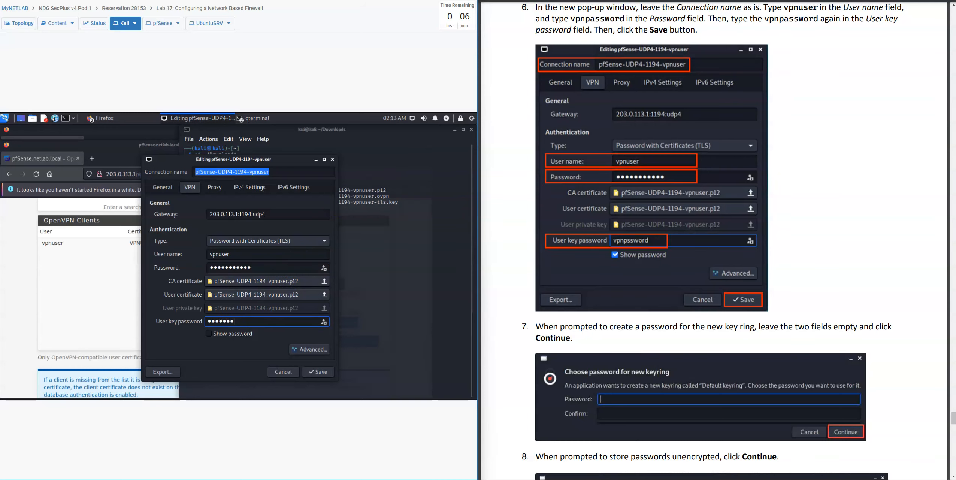
type("d")
left_click(322, 373)
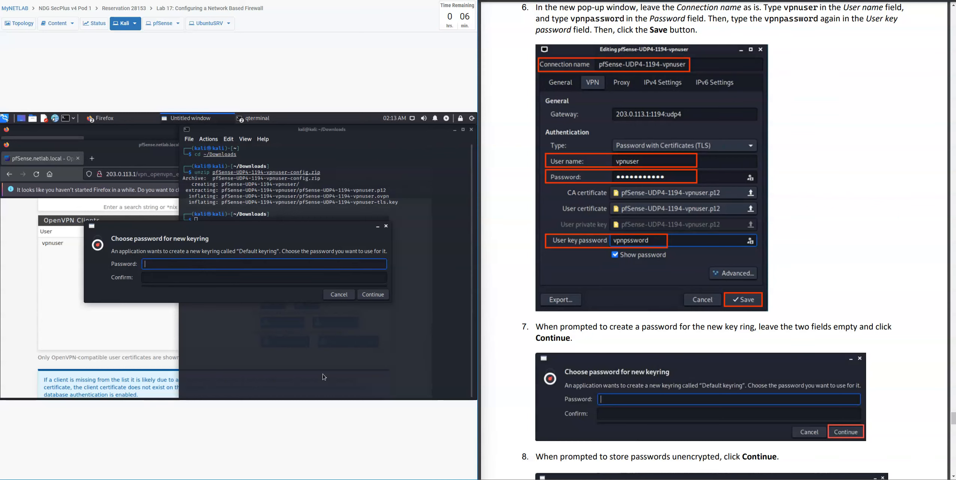
Create the Default keyring with a blank password and accept unencrypted password storage.
left_click(369, 295)
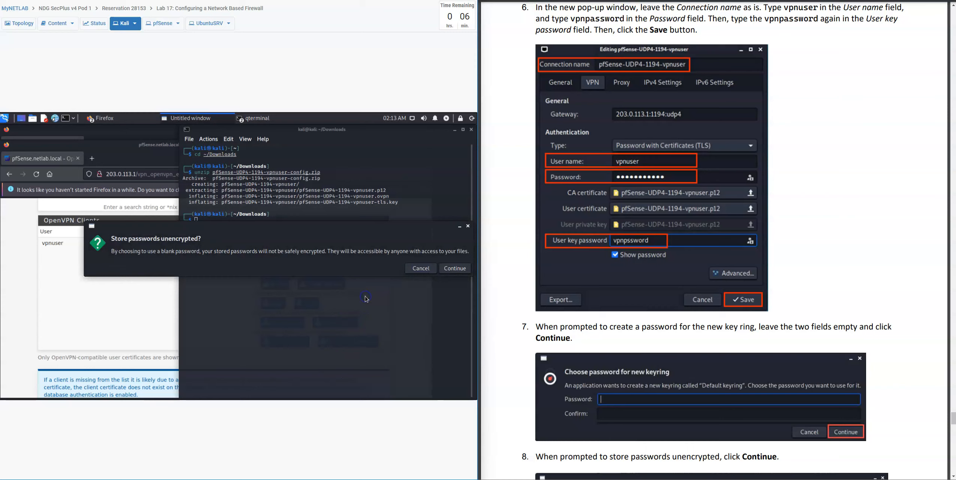
left_click(930, 302)
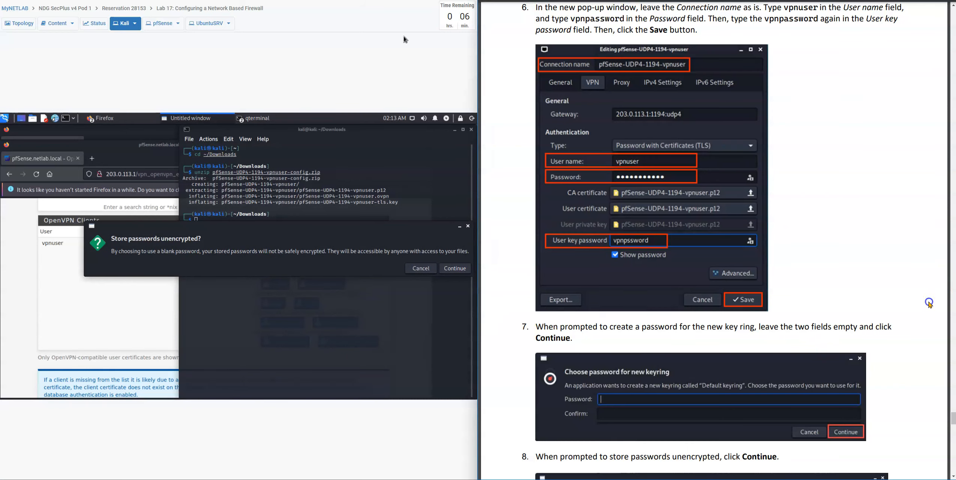
scroll(929, 303, "down", 4)
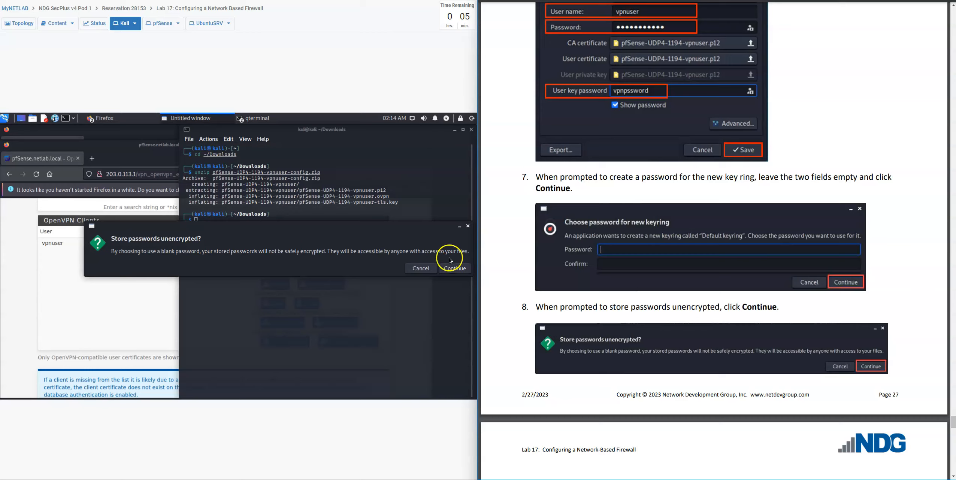
left_click(451, 269)
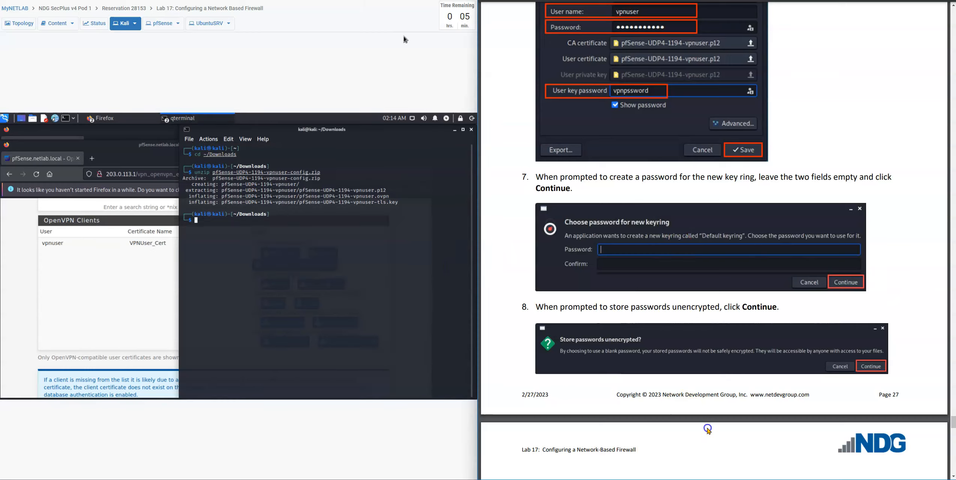
Scroll the lab manual and request more lab time from the reservation options.
scroll(708, 430, "down", 7)
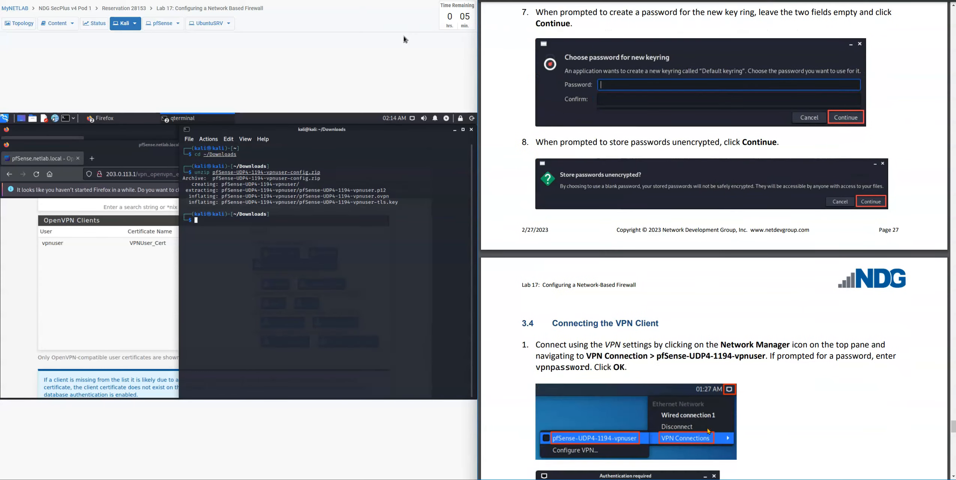
scroll(708, 431, "down", 2)
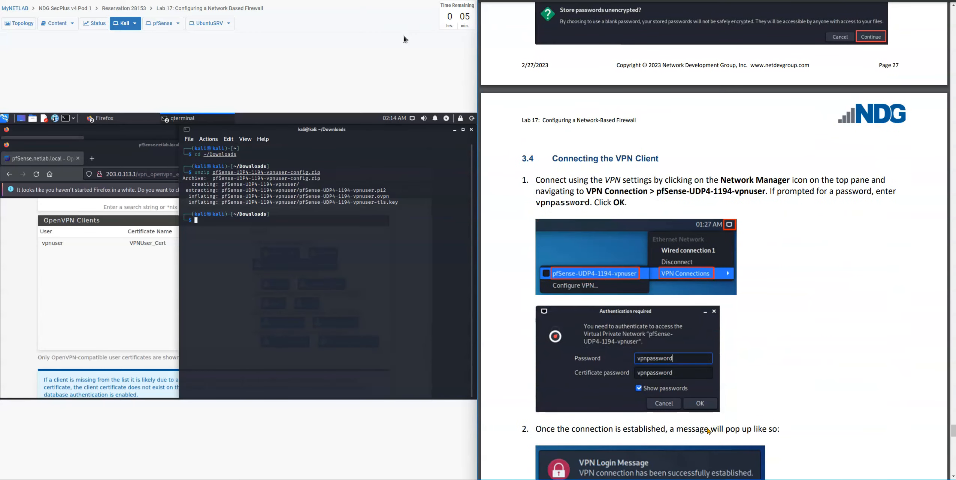
scroll(708, 431, "down", 1)
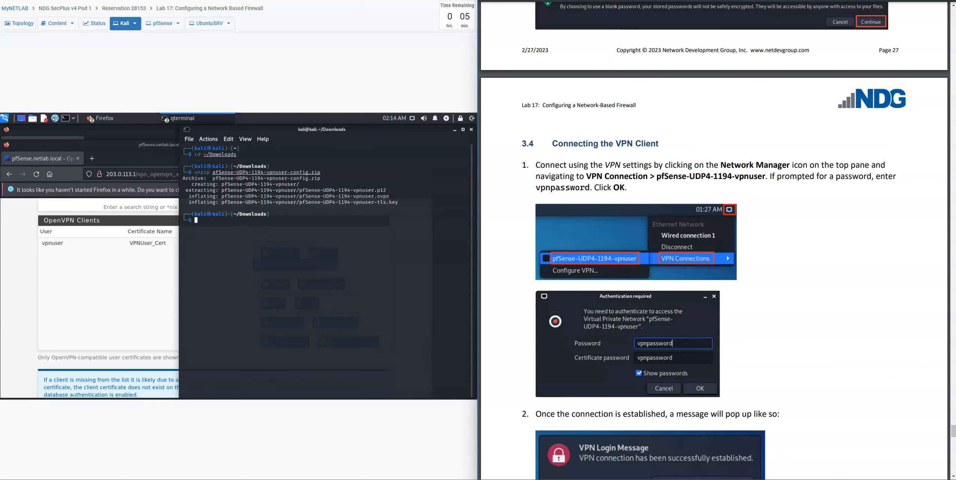
left_click(373, 1)
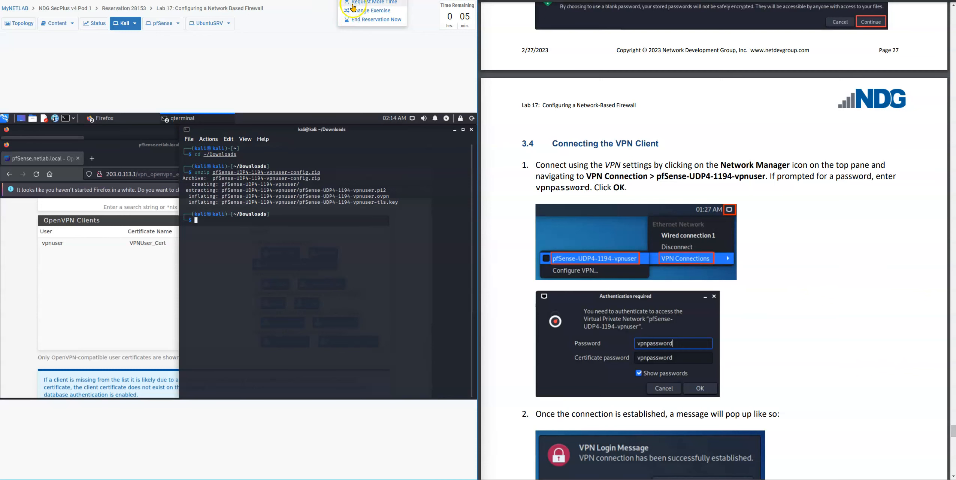
left_click(374, 1)
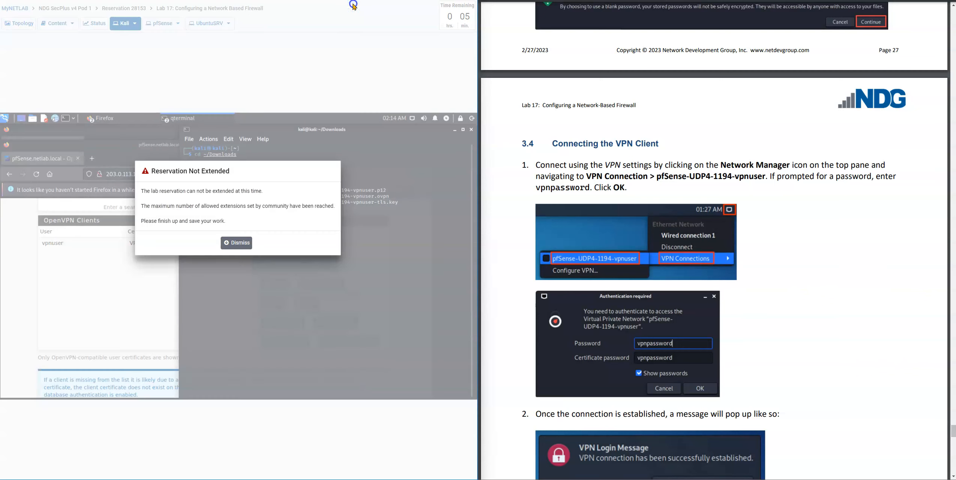
left_click(235, 242)
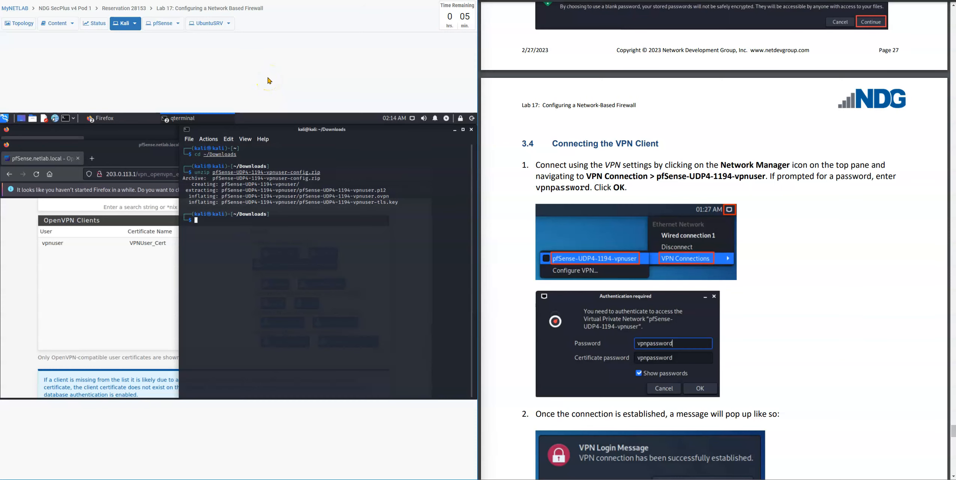
right_click(778, 231)
right_click(767, 210)
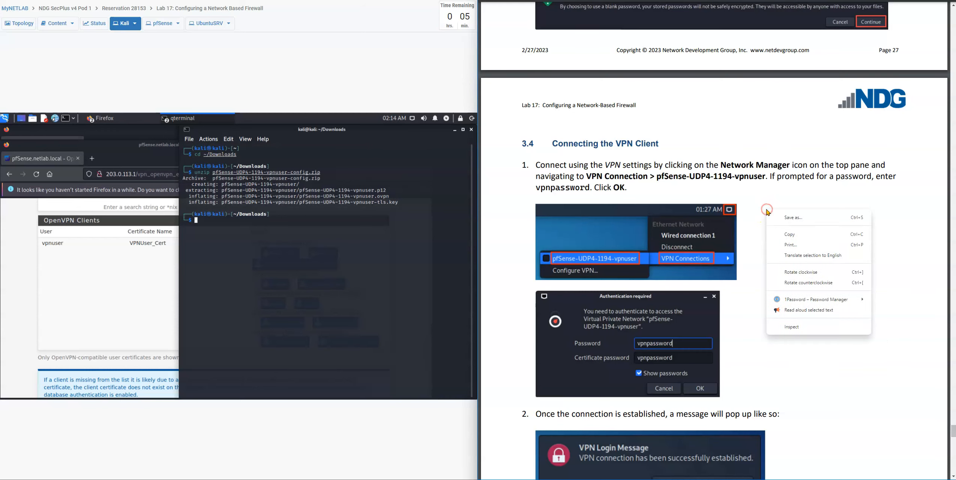
left_click(755, 203)
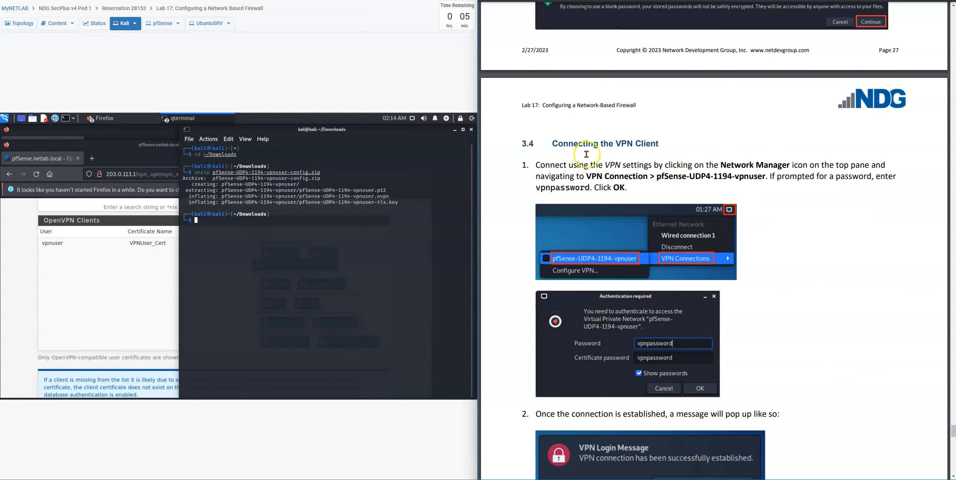